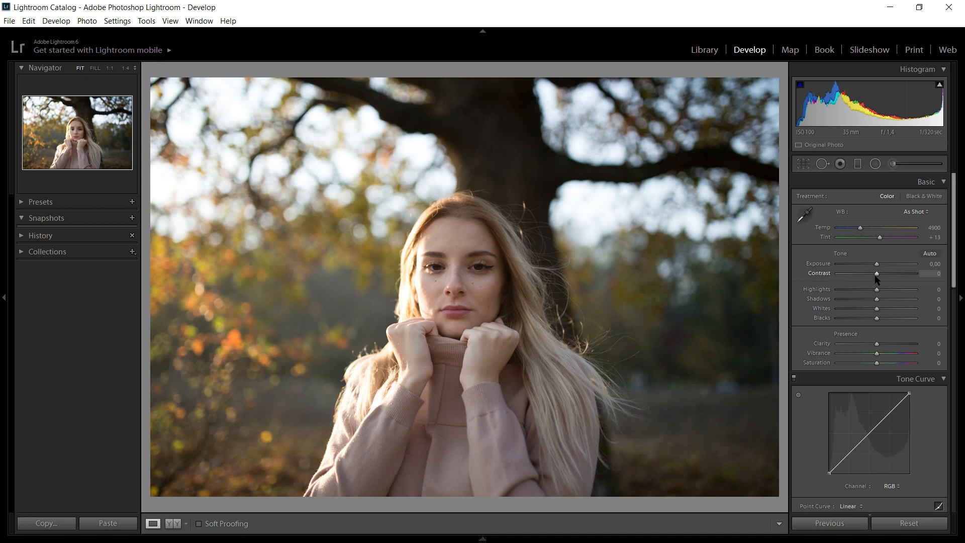
pyautogui.press('i')
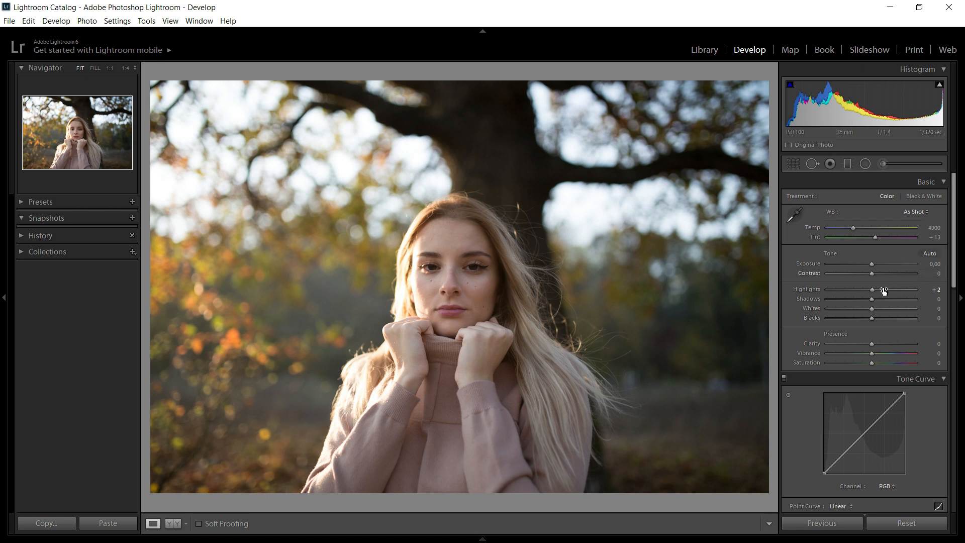
pyautogui.moveTo(872, 291)
pyautogui.mouseDown()
pyautogui.moveTo(834, 292)
pyautogui.moveTo(854, 290)
pyautogui.mouseUp()
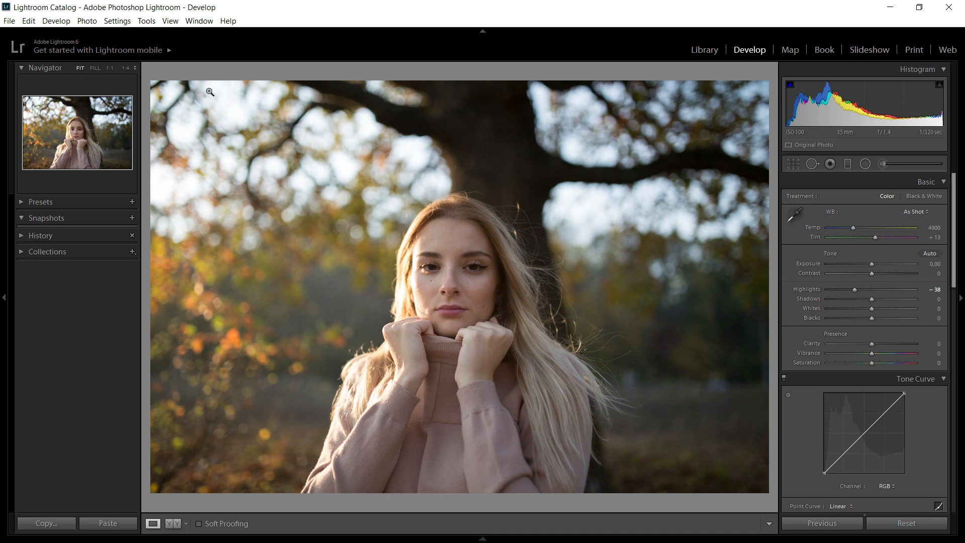
pyautogui.doubleClick(854, 290)
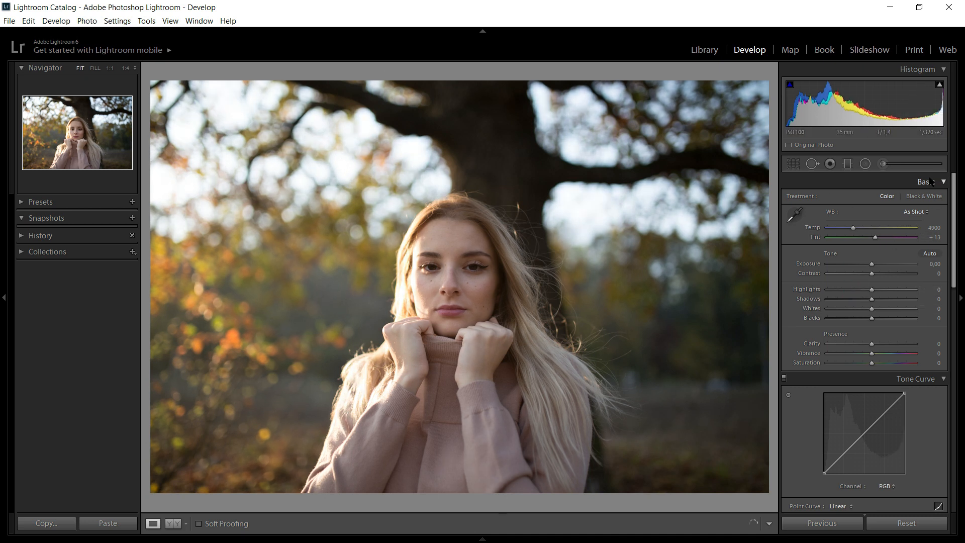
# Activate the Adjustment Brush, set its size to 10.8 and place an adjustment on the woman's forehead
pyautogui.click(889, 163)
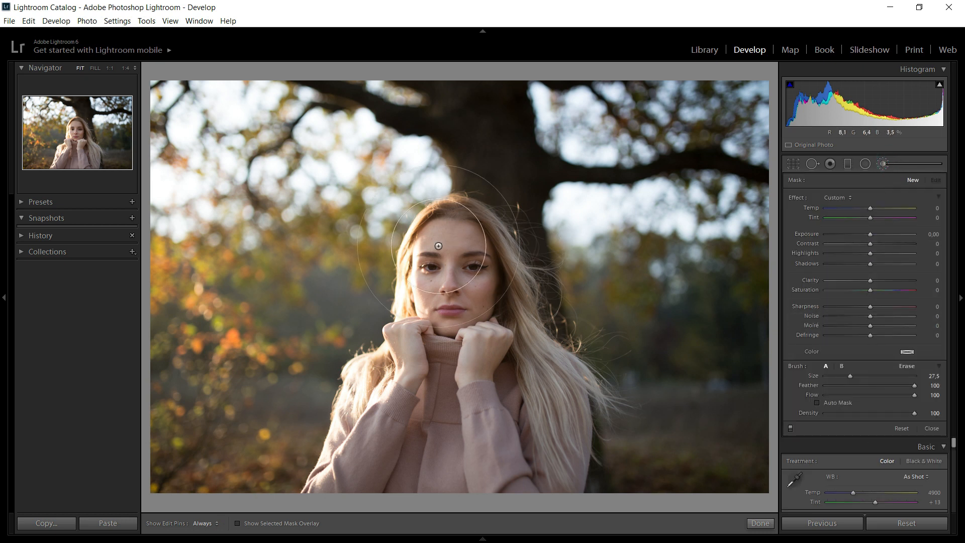
pyautogui.moveTo(849, 376); pyautogui.dragTo(835, 375)
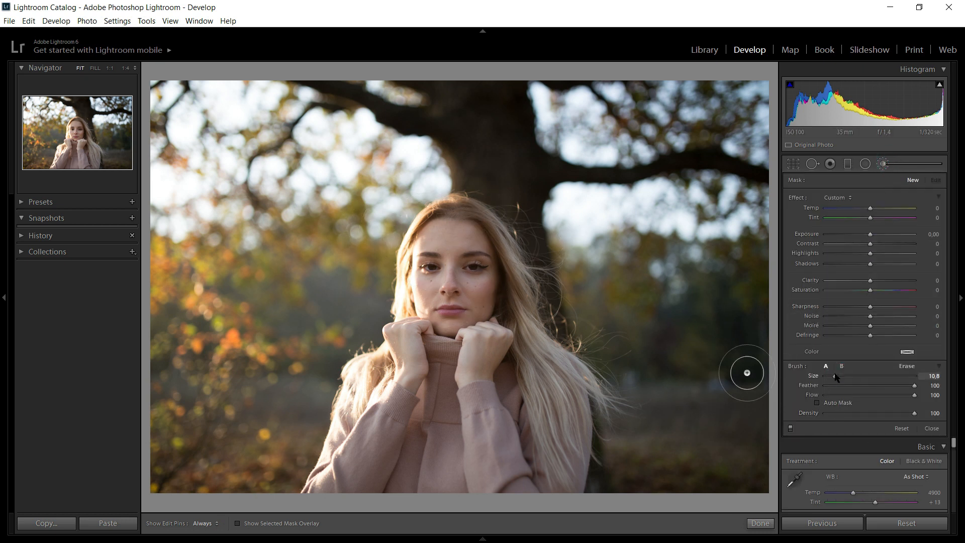
pyautogui.click(422, 238)
pyautogui.press('h')
pyautogui.press('h')
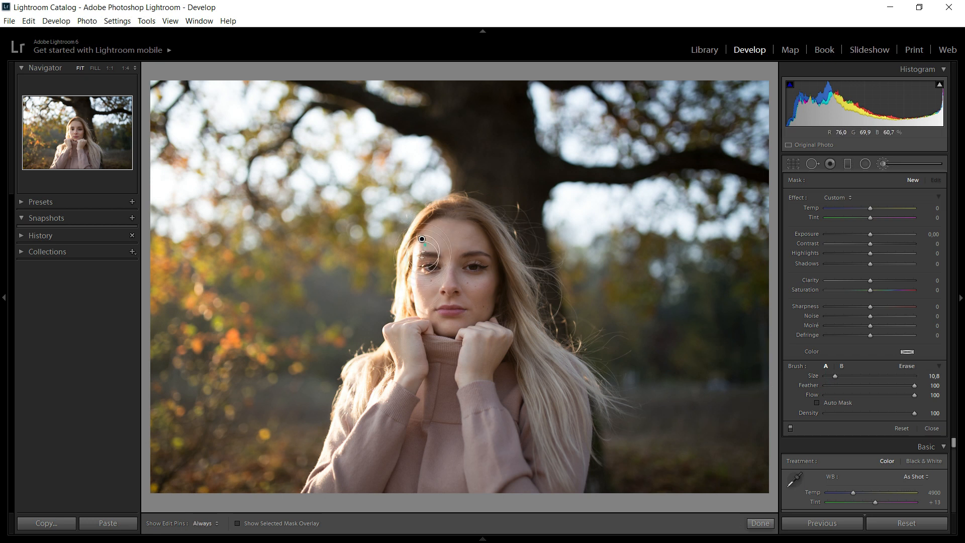
pyautogui.click(422, 239)
pyautogui.press('h')
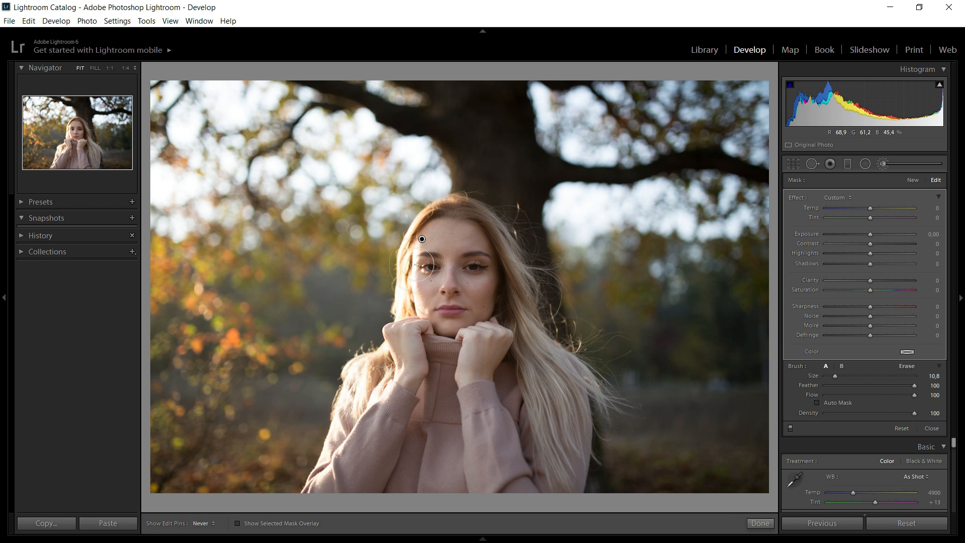
pyautogui.press('h')
# Set the brushed forehead adjustment's Highlights to −83, raise its Shadows slightly and finish the brush edit
pyautogui.moveTo(867, 254); pyautogui.dragTo(834, 256)
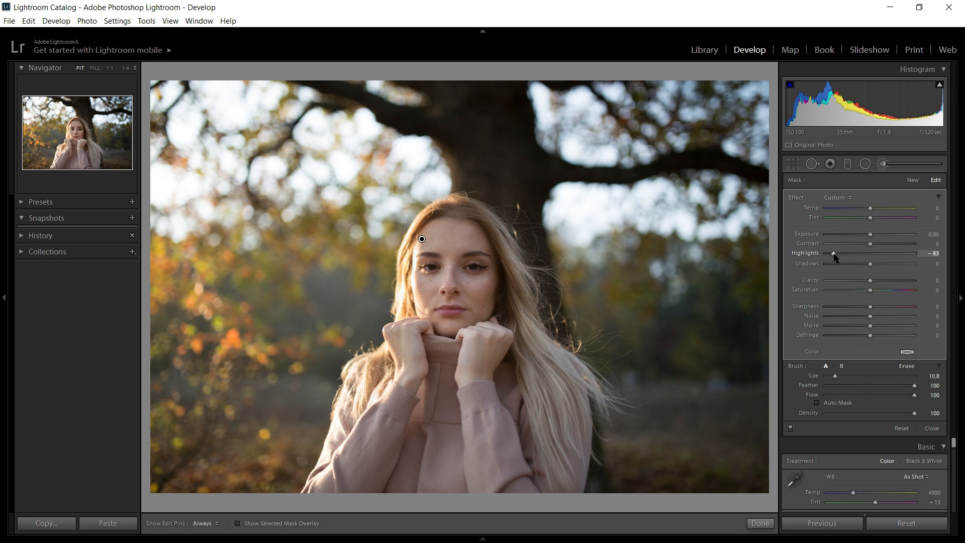
pyautogui.moveTo(871, 264); pyautogui.dragTo(878, 263)
pyautogui.click(770, 524)
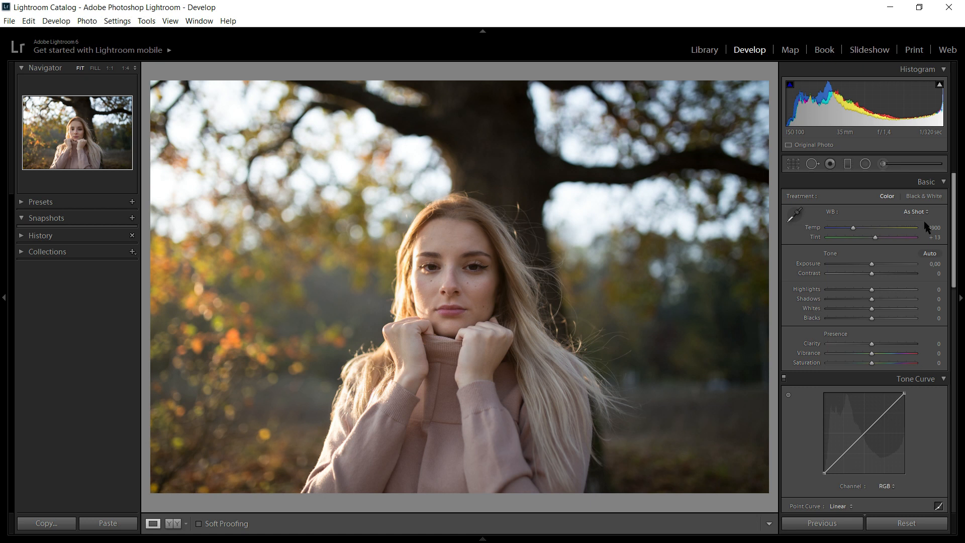
# Set the photo's Shadows to +35, Contrast to +5 and Clarity to +4 in the basic adjustments
pyautogui.moveTo(873, 301); pyautogui.dragTo(876, 275)
pyautogui.moveTo(871, 344); pyautogui.dragTo(874, 344)
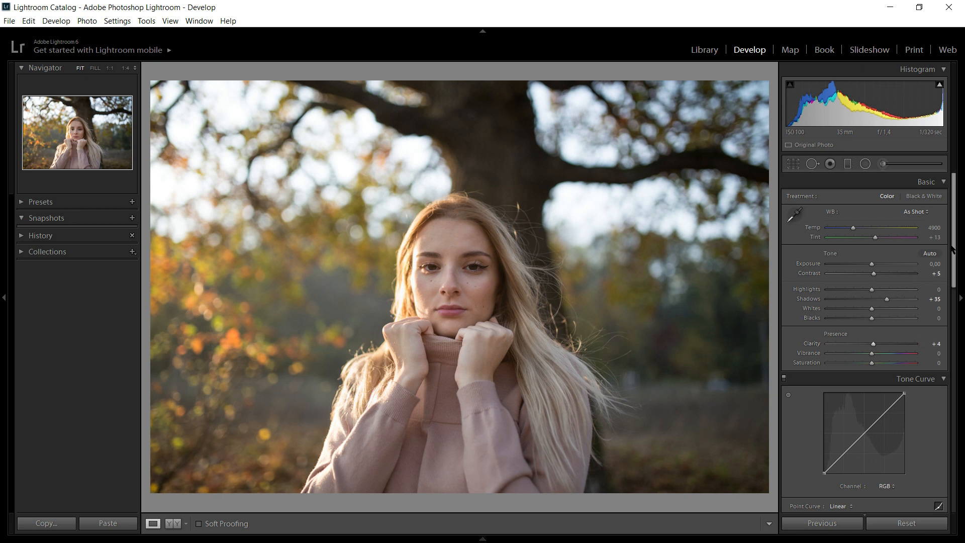
# Shift the HSL hues of the warm and green tones: Red +14, Orange +4, Yellow −55 and Green −35
pyautogui.scroll(-3, 879, 311)
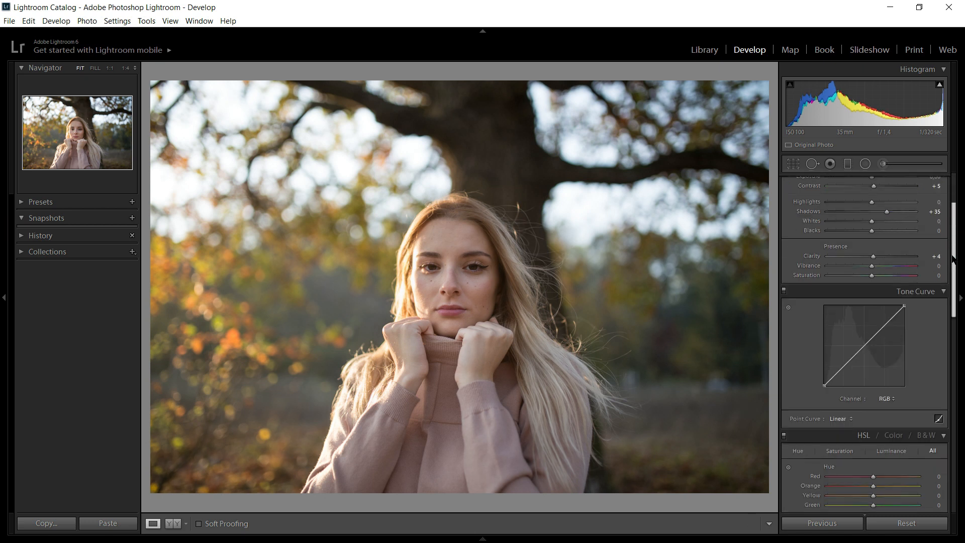
pyautogui.scroll(-5, 947, 264)
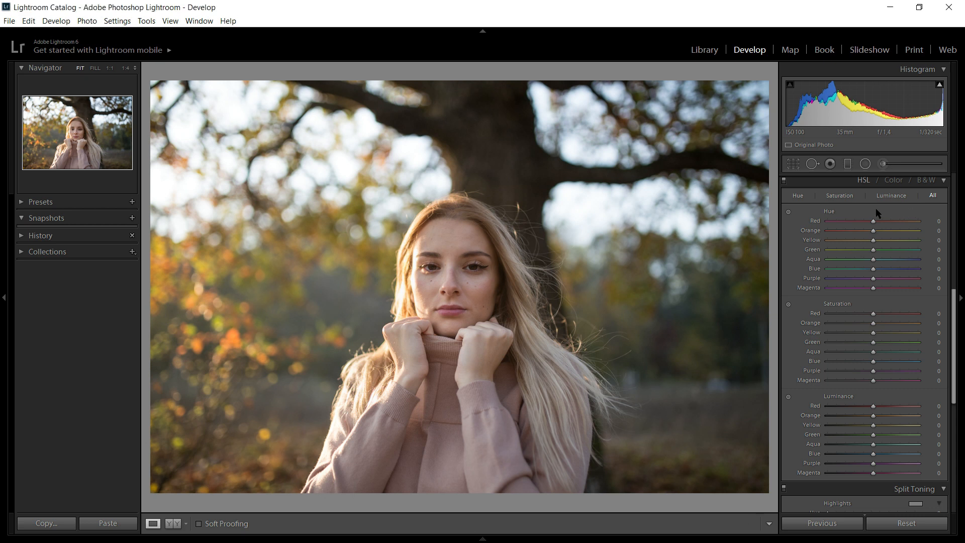
pyautogui.moveTo(873, 221); pyautogui.dragTo(881, 226)
pyautogui.moveTo(874, 232); pyautogui.dragTo(876, 233)
pyautogui.moveTo(872, 240); pyautogui.dragTo(848, 241)
pyautogui.moveTo(873, 250); pyautogui.dragTo(858, 252)
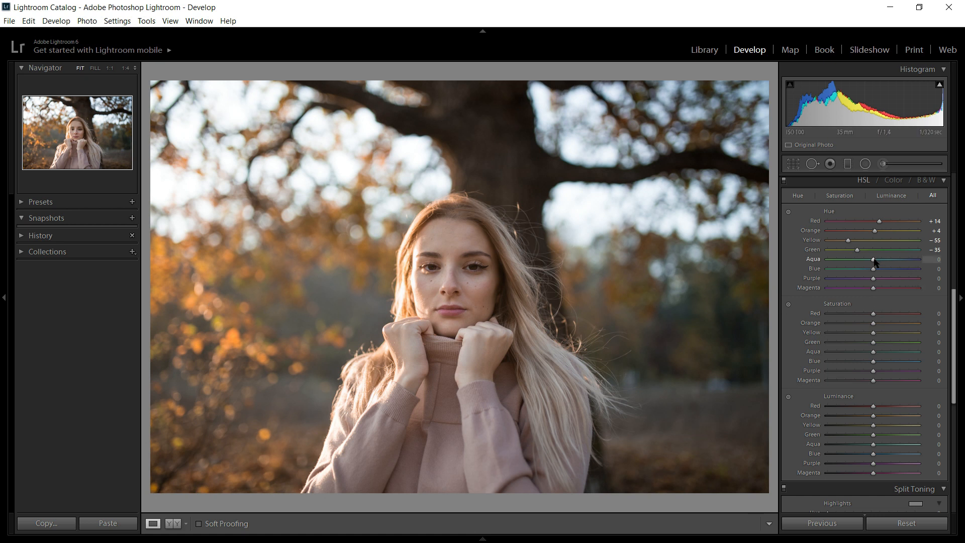
# Set the HSL hue of Aqua to +8, Blue to −5 and Magenta to +15
pyautogui.moveTo(873, 260); pyautogui.dragTo(876, 260)
pyautogui.moveTo(873, 271); pyautogui.dragTo(870, 270)
pyautogui.moveTo(872, 287); pyautogui.dragTo(922, 289)
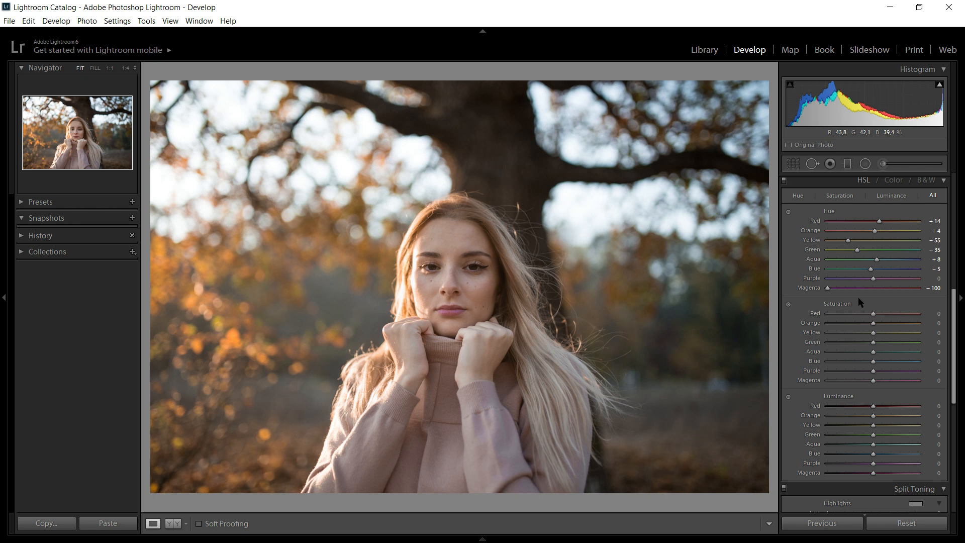
pyautogui.click(873, 287)
pyautogui.moveTo(874, 288); pyautogui.dragTo(878, 290)
pyautogui.click(879, 289)
pyautogui.moveTo(878, 287); pyautogui.dragTo(880, 288)
# Reduce the HSL saturation of Red to −12, Orange to −18 and Yellow to −76
pyautogui.scroll(-1, 954, 322)
pyautogui.moveTo(955, 321); pyautogui.dragTo(955, 323)
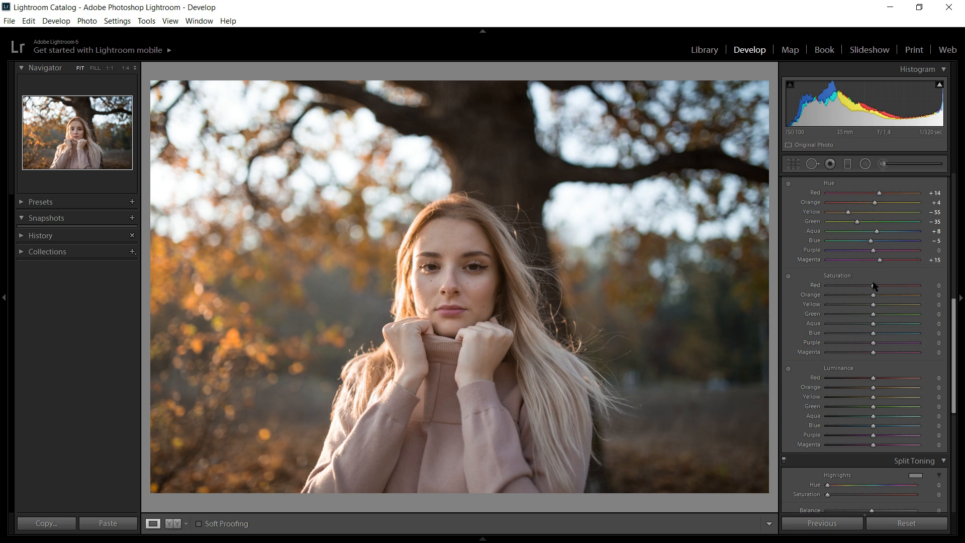
pyautogui.moveTo(873, 284); pyautogui.dragTo(870, 288)
pyautogui.moveTo(867, 286); pyautogui.dragTo(868, 286)
pyautogui.moveTo(874, 296); pyautogui.dragTo(866, 297)
pyautogui.moveTo(874, 305); pyautogui.dragTo(838, 307)
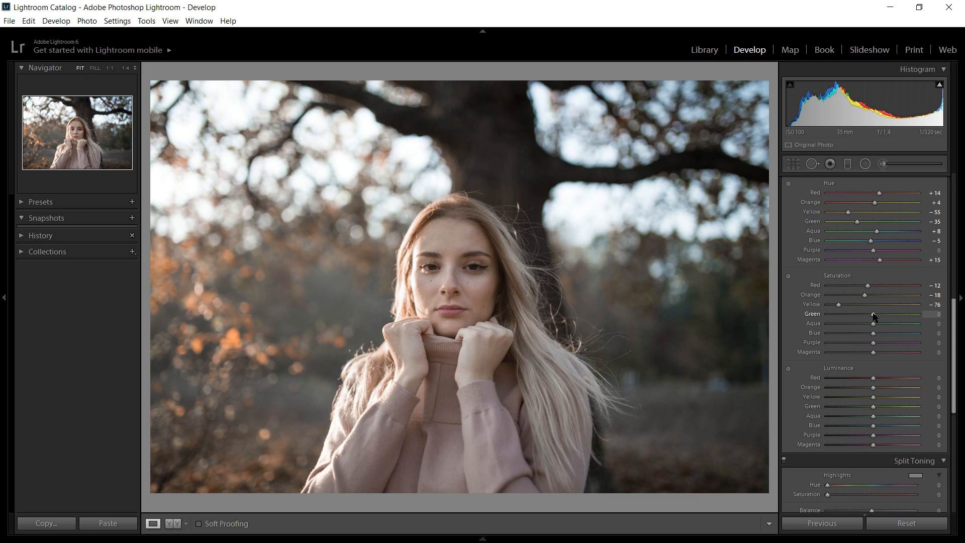
# Reduce the HSL saturation of Green to −71, Aqua to −40, Blue to −10 and Magenta to −7
pyautogui.moveTo(874, 316); pyautogui.dragTo(840, 314)
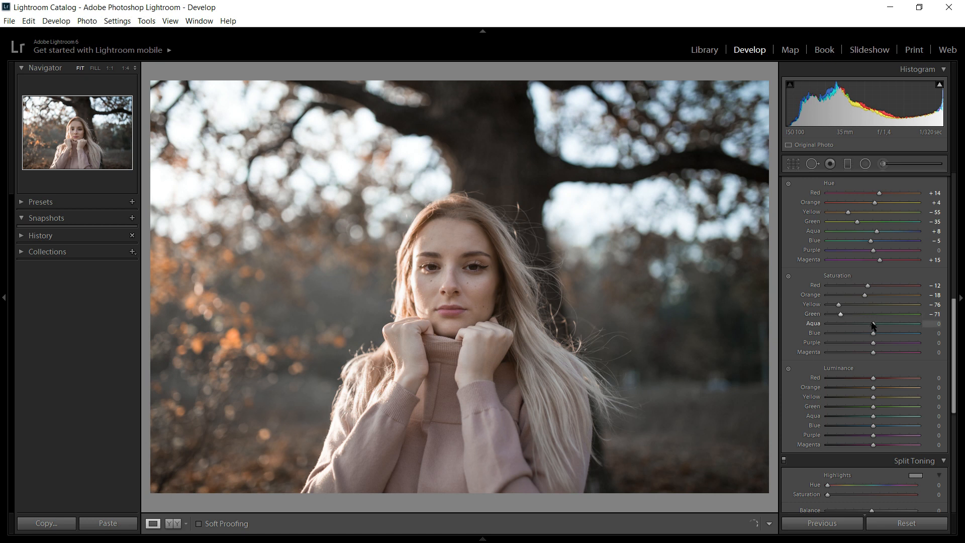
pyautogui.moveTo(873, 323); pyautogui.dragTo(950, 338)
pyautogui.moveTo(831, 327)
pyautogui.mouseDown()
pyautogui.moveTo(941, 334)
pyautogui.moveTo(854, 332)
pyautogui.moveTo(939, 342)
pyautogui.moveTo(847, 337)
pyautogui.mouseUp()
pyautogui.moveTo(850, 337); pyautogui.dragTo(857, 340)
pyautogui.moveTo(875, 335); pyautogui.dragTo(870, 335)
pyautogui.moveTo(869, 334); pyautogui.dragTo(868, 334)
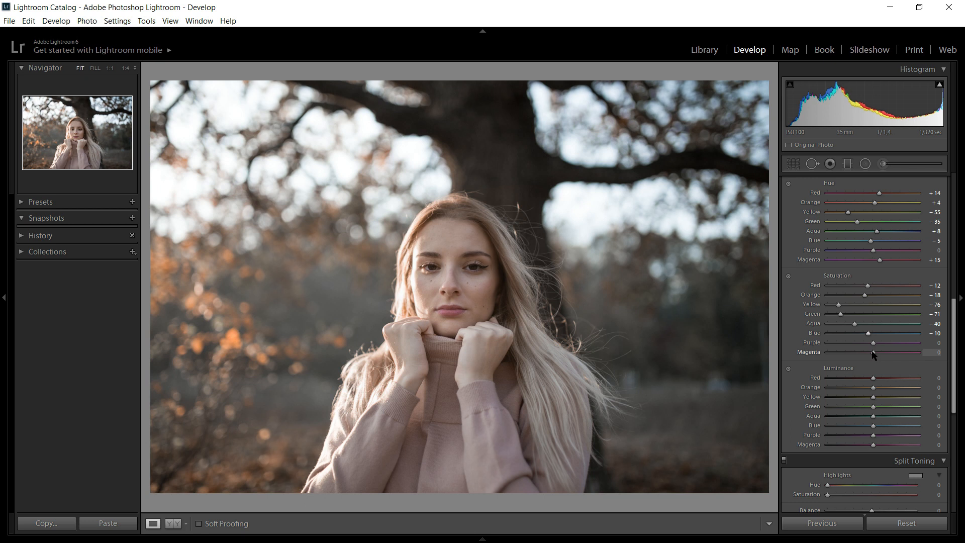
pyautogui.moveTo(873, 352); pyautogui.dragTo(871, 353)
# Set the HSL luminance of Orange to +18, Yellow to −8 and Green to +10
pyautogui.moveTo(874, 389); pyautogui.dragTo(880, 390)
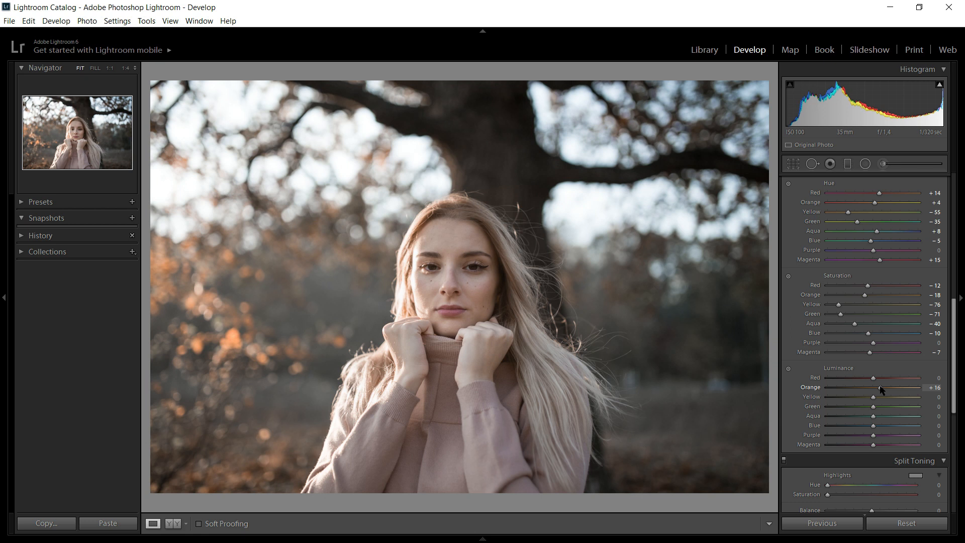
pyautogui.moveTo(880, 389); pyautogui.dragTo(882, 390)
pyautogui.moveTo(872, 397); pyautogui.dragTo(868, 398)
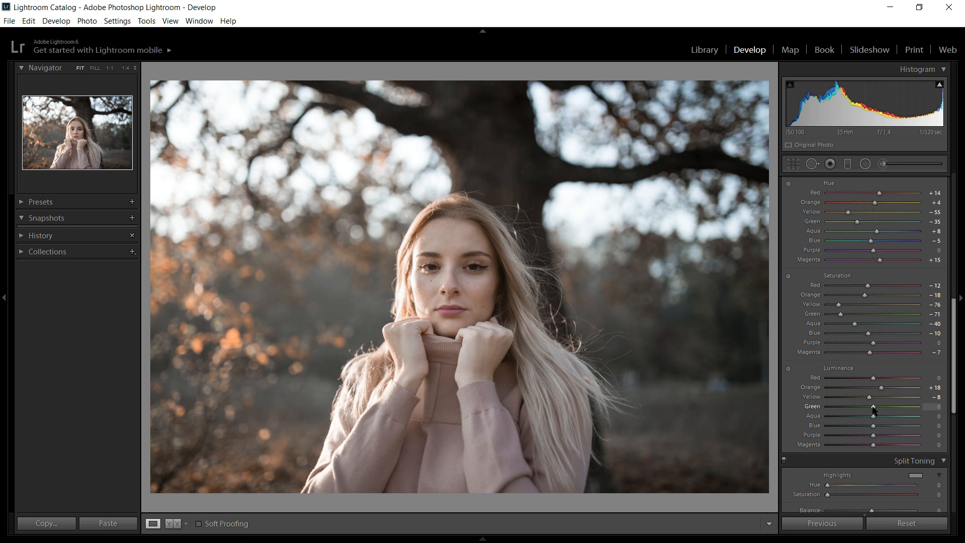
pyautogui.moveTo(872, 407); pyautogui.dragTo(879, 407)
# Switch the HSL adjustments off and on again to compare the photo before and after
pyautogui.scroll(2, 953, 322)
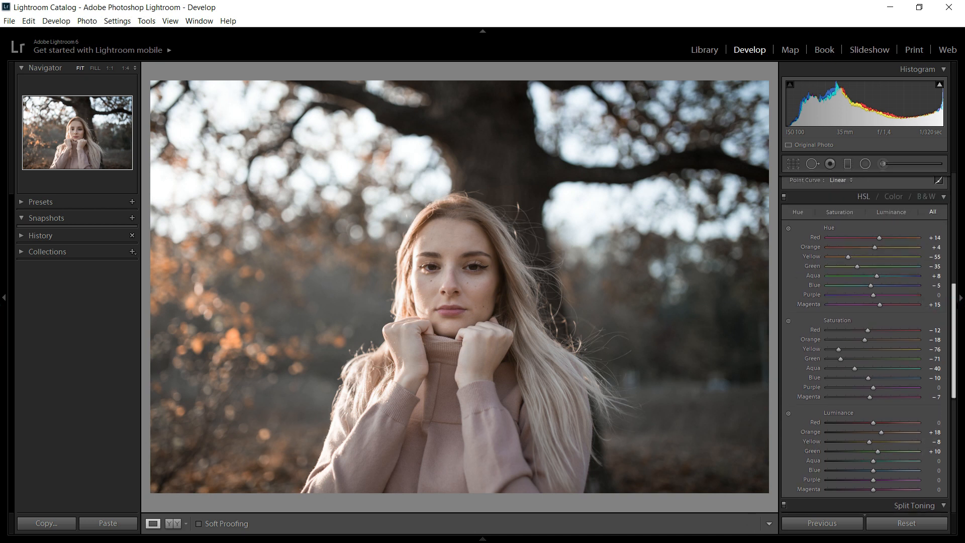
pyautogui.click(784, 192)
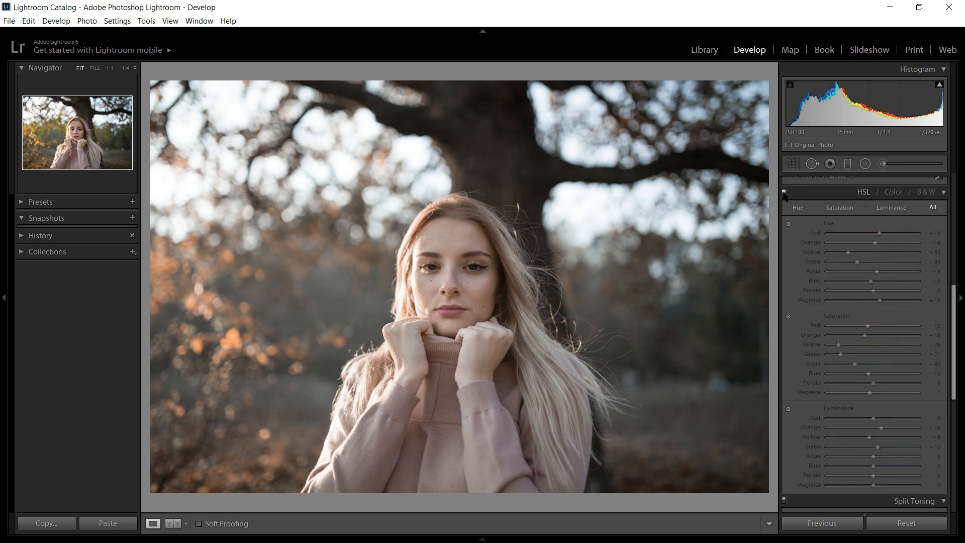
pyautogui.click(784, 193)
# Fade the RGB tone curve by lowering the white endpoint slightly and raising the black endpoint to 2.0 %
pyautogui.moveTo(954, 337); pyautogui.dragTo(954, 267)
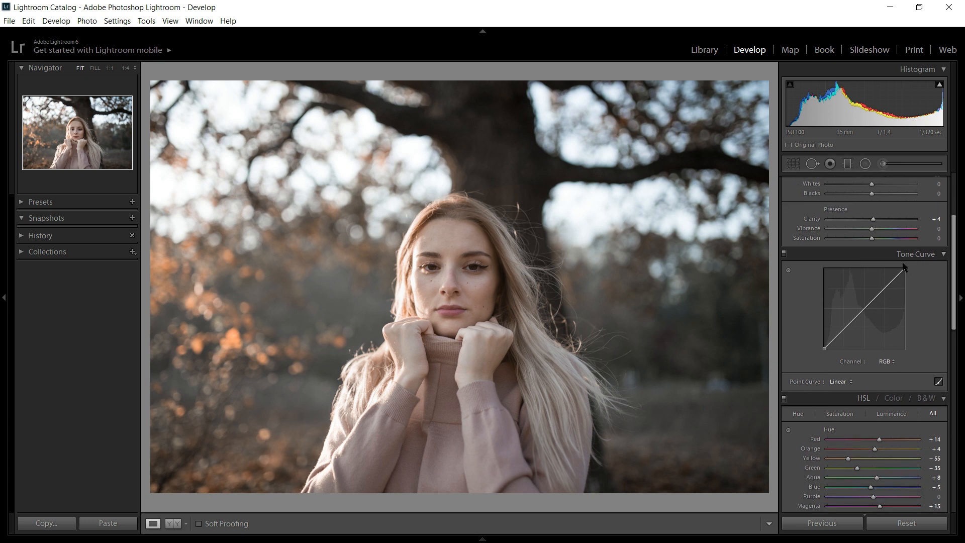
pyautogui.moveTo(904, 269); pyautogui.dragTo(904, 273)
pyautogui.moveTo(824, 348); pyautogui.dragTo(824, 347)
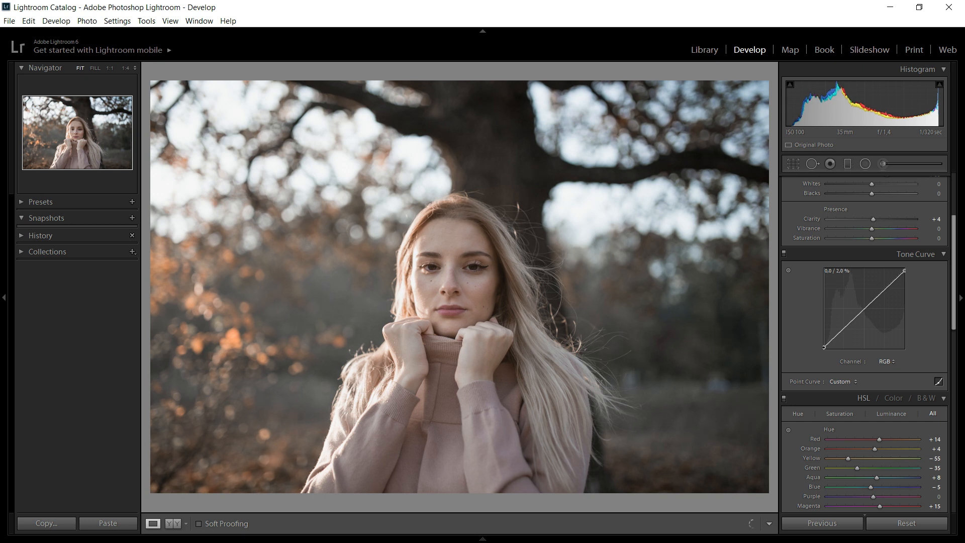
# Shape the Red channel tone curve with three points, raising highlights and midtones slightly and lowering the shadows
pyautogui.click(889, 361)
pyautogui.click(672, 387)
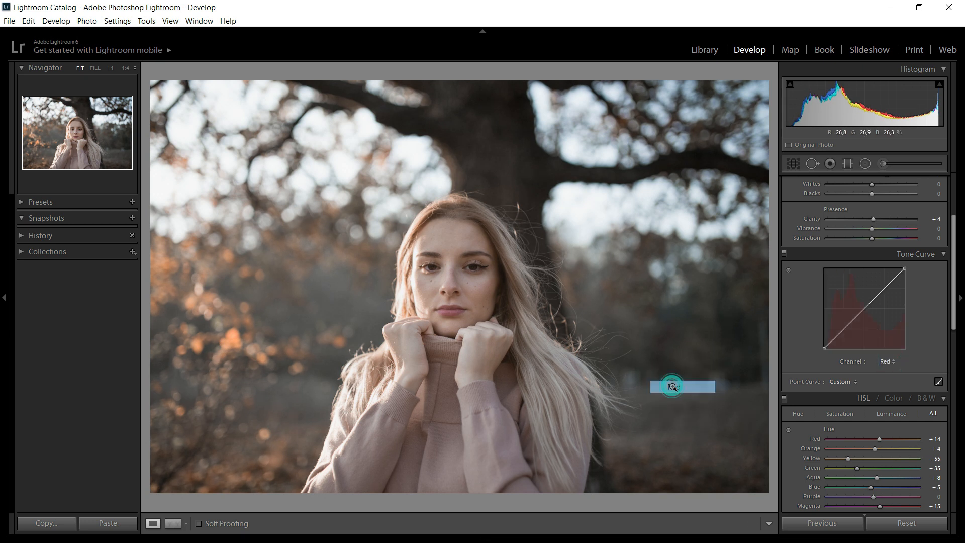
pyautogui.click(885, 362)
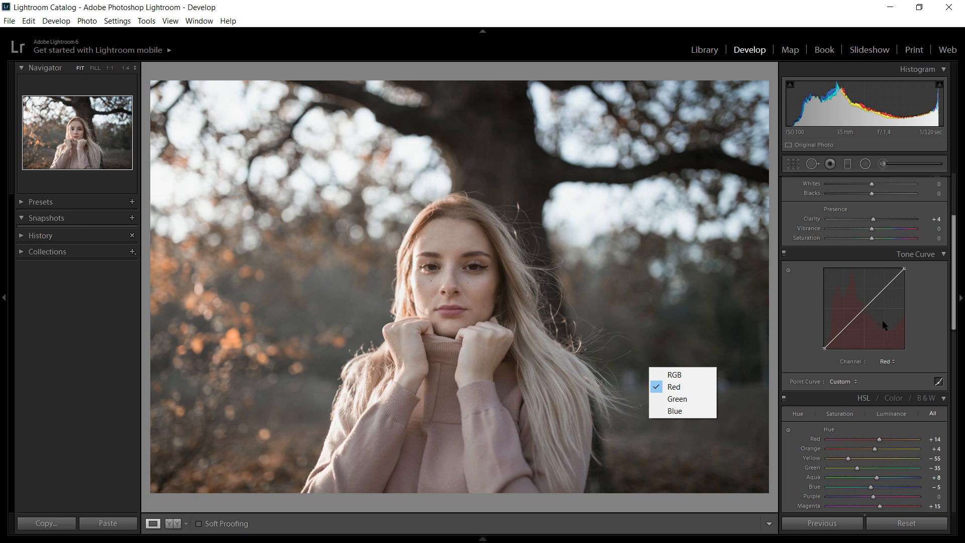
pyautogui.click(882, 290)
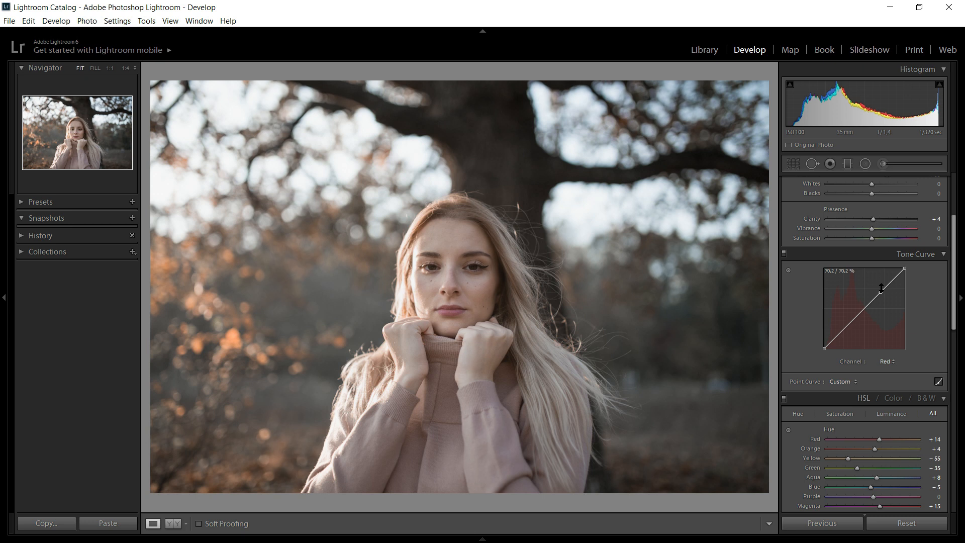
pyautogui.moveTo(881, 290); pyautogui.dragTo(882, 287)
pyautogui.click(857, 311)
pyautogui.moveTo(838, 334); pyautogui.dragTo(837, 339)
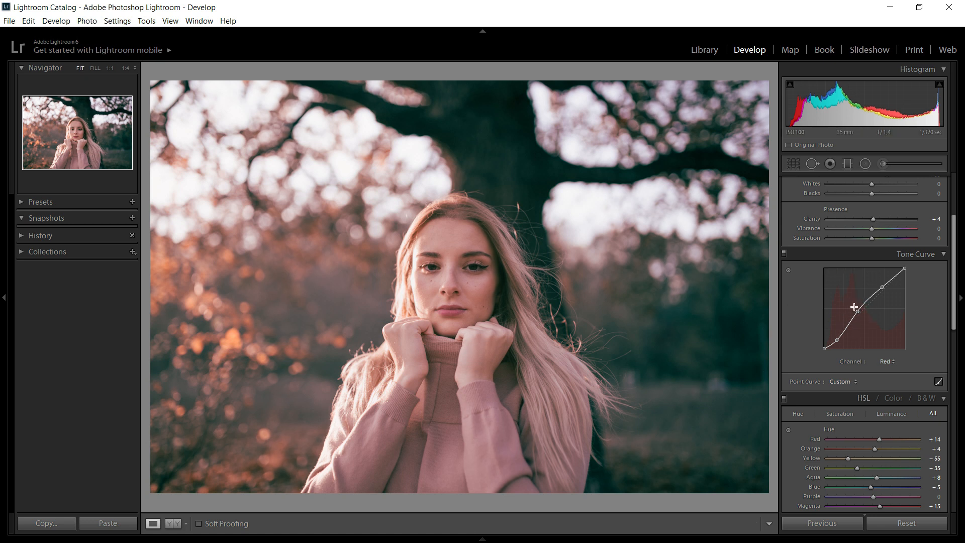
pyautogui.moveTo(858, 312); pyautogui.dragTo(858, 310)
pyautogui.moveTo(858, 310); pyautogui.dragTo(857, 310)
# Give the Green channel a matching three-point tone curve with raised midtones and highlights and lowered shadows
pyautogui.click(887, 362)
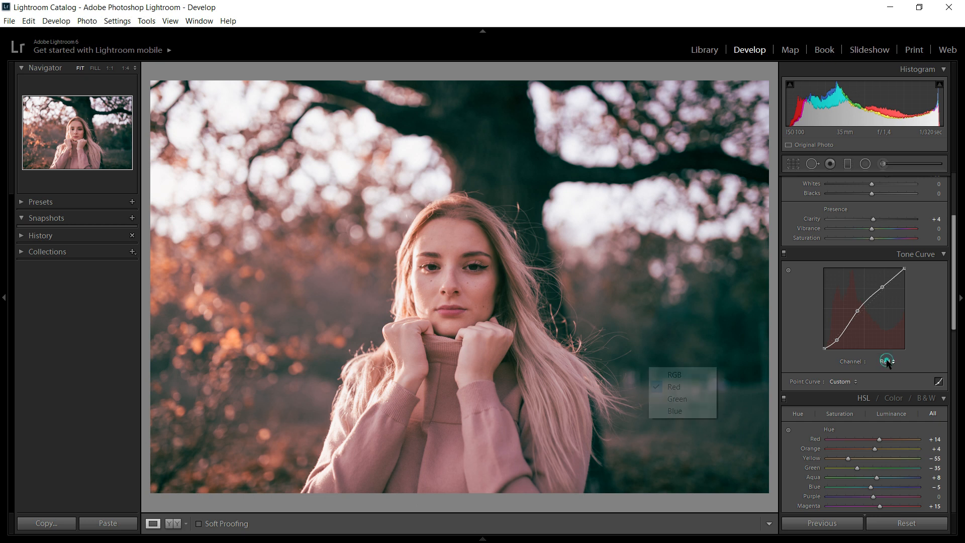
pyautogui.click(682, 398)
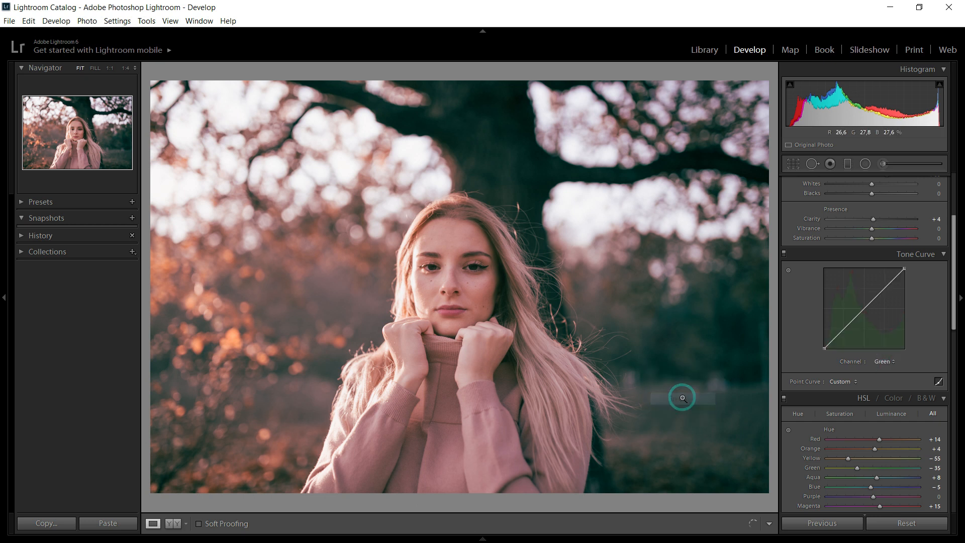
pyautogui.click(859, 311)
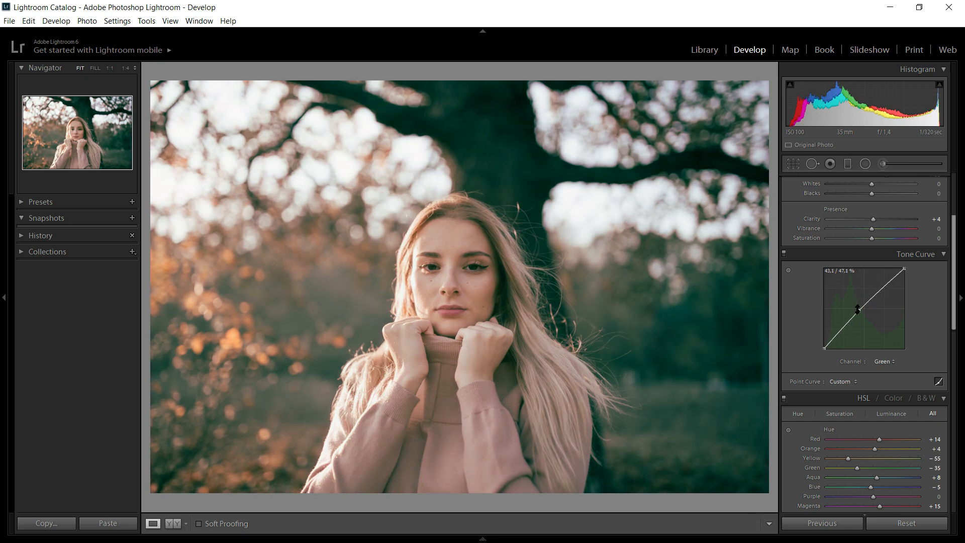
pyautogui.click(883, 288)
pyautogui.moveTo(835, 336); pyautogui.dragTo(836, 340)
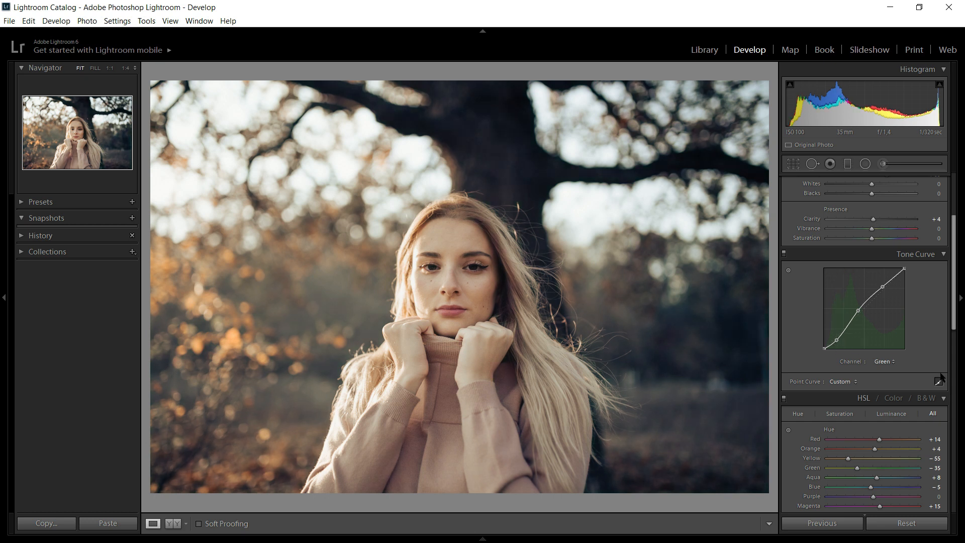
# Add three points to the Blue channel tone curve, lifting midtones and highlights and pulling the shadows down
pyautogui.click(895, 363)
pyautogui.click(707, 411)
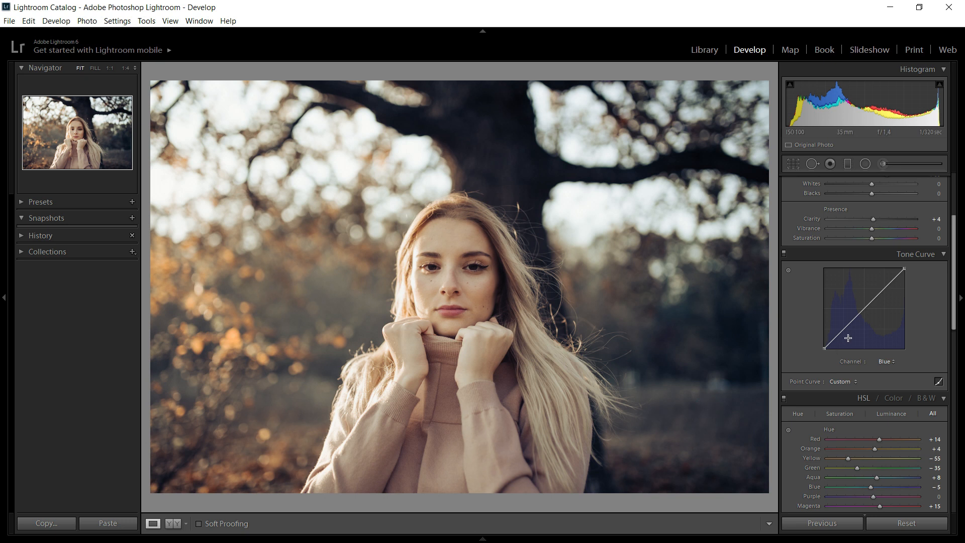
pyautogui.click(859, 310)
pyautogui.moveTo(882, 289); pyautogui.dragTo(881, 287)
pyautogui.moveTo(834, 337); pyautogui.dragTo(833, 344)
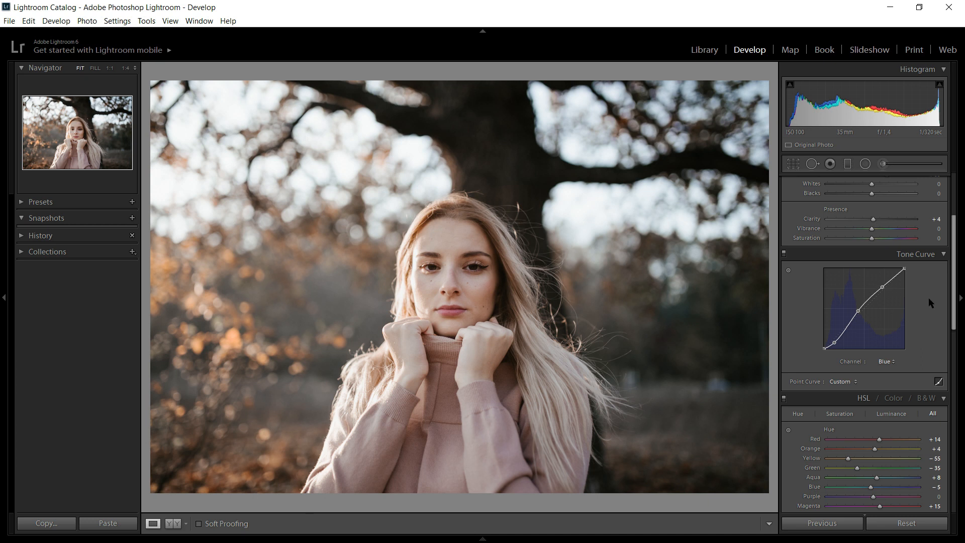
pyautogui.scroll(-2, 864, 301)
pyautogui.scroll(3, 829, 296)
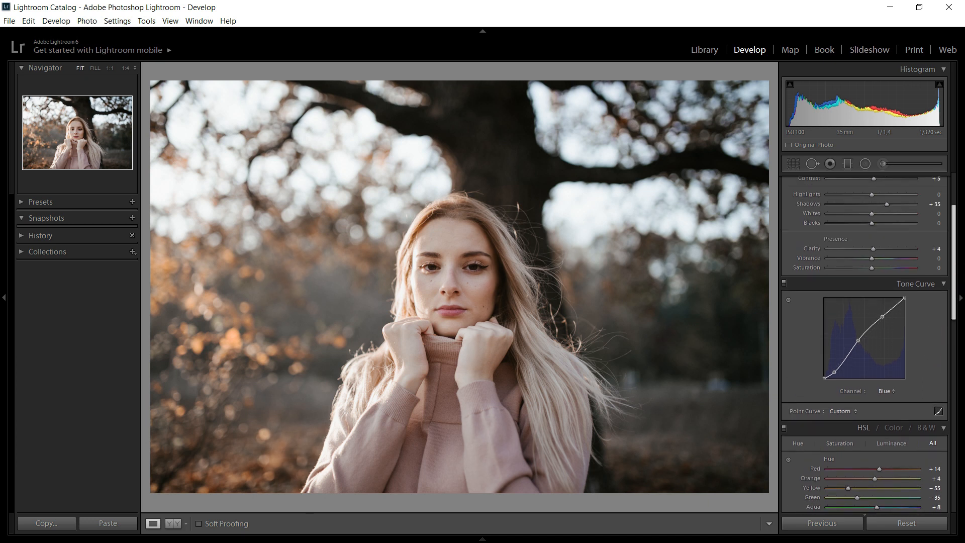
# Toggle the Tone Curve adjustments off and on to compare their effect on the portrait
pyautogui.click(784, 283)
pyautogui.click(783, 283)
pyautogui.click(783, 284)
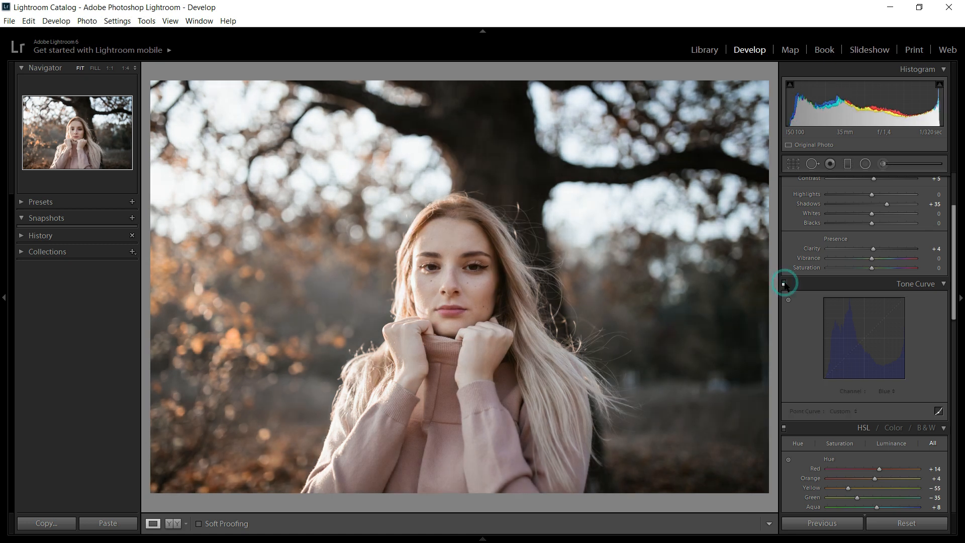
pyautogui.click(783, 283)
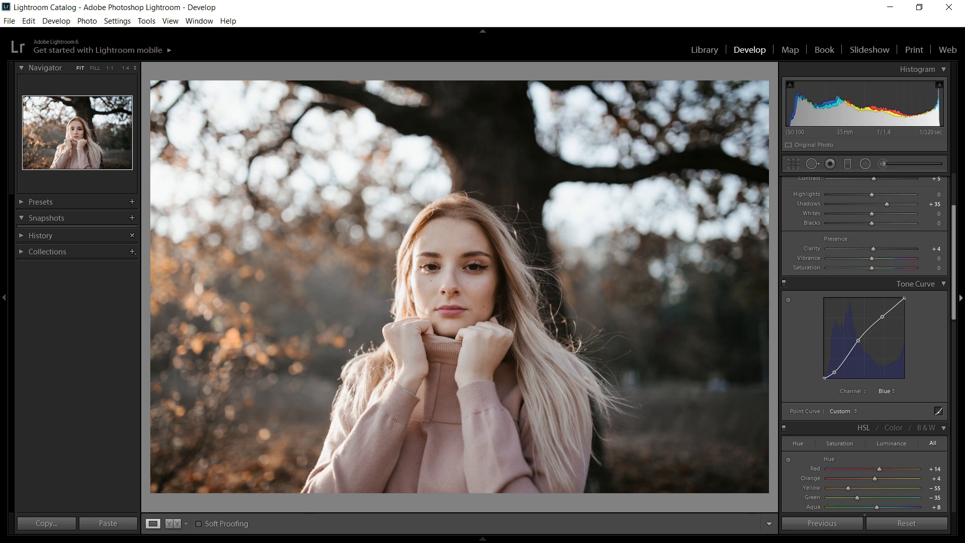
# Split tone the shadows with a warm tint, setting their hue to 19 and saturation to 7
pyautogui.scroll(-3, 955, 311)
pyautogui.moveTo(954, 298); pyautogui.dragTo(955, 390)
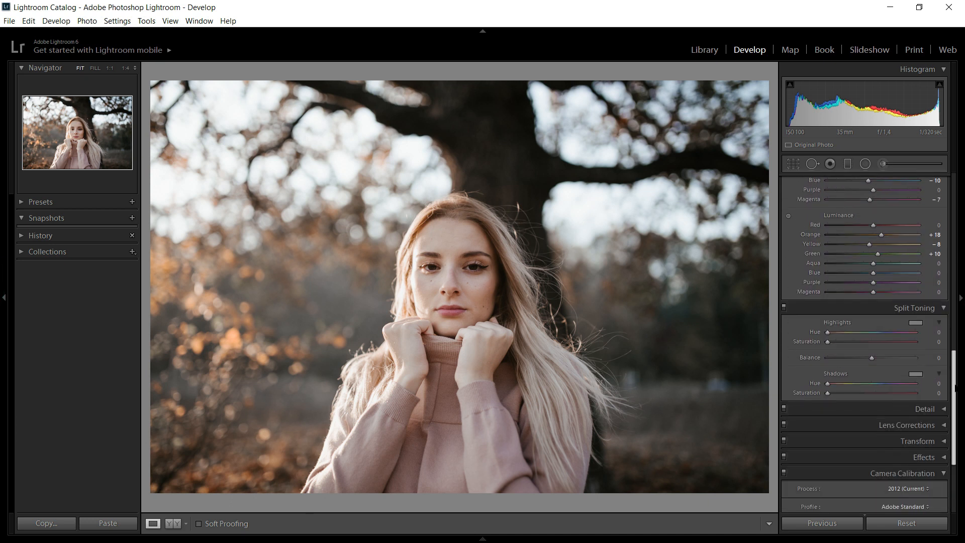
pyautogui.click(914, 323)
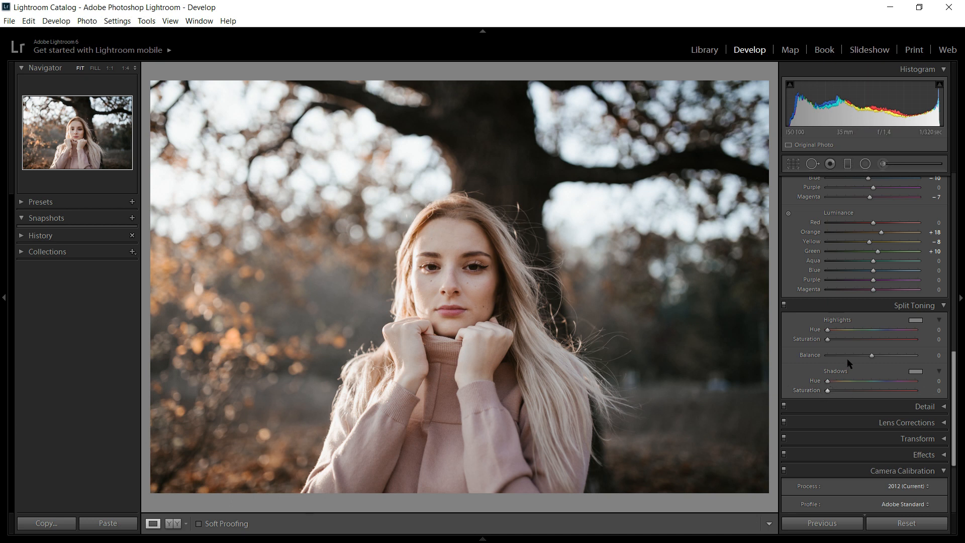
pyautogui.moveTo(827, 391); pyautogui.dragTo(846, 393)
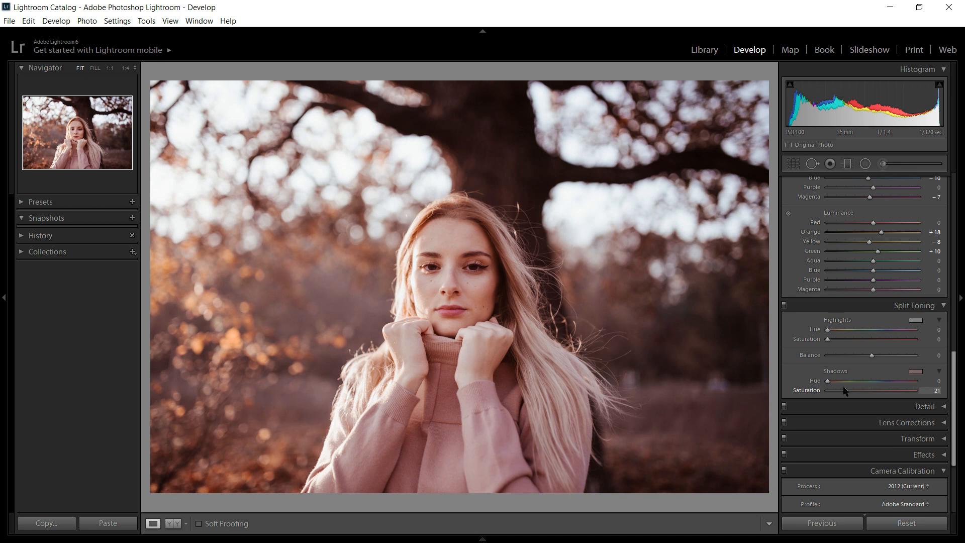
pyautogui.moveTo(828, 381); pyautogui.dragTo(833, 385)
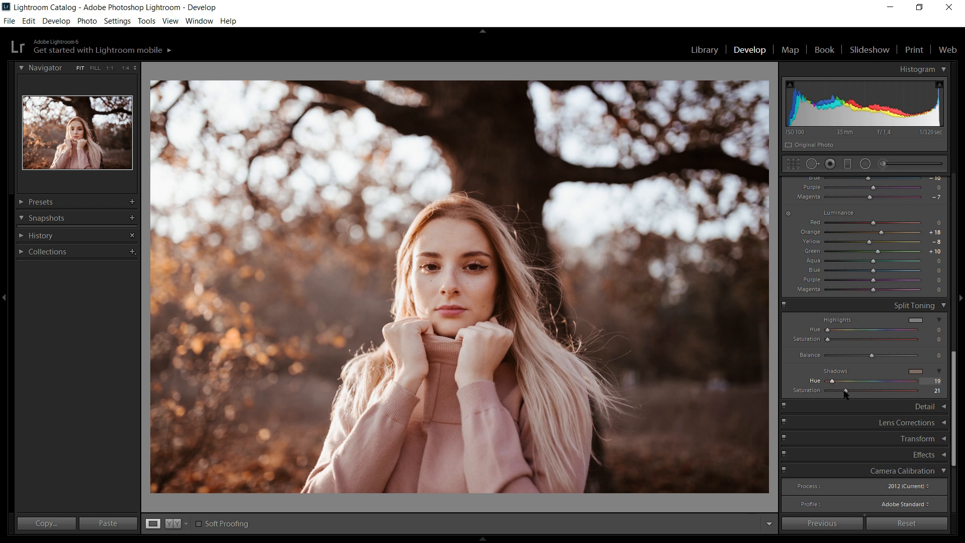
pyautogui.moveTo(846, 390); pyautogui.dragTo(838, 390)
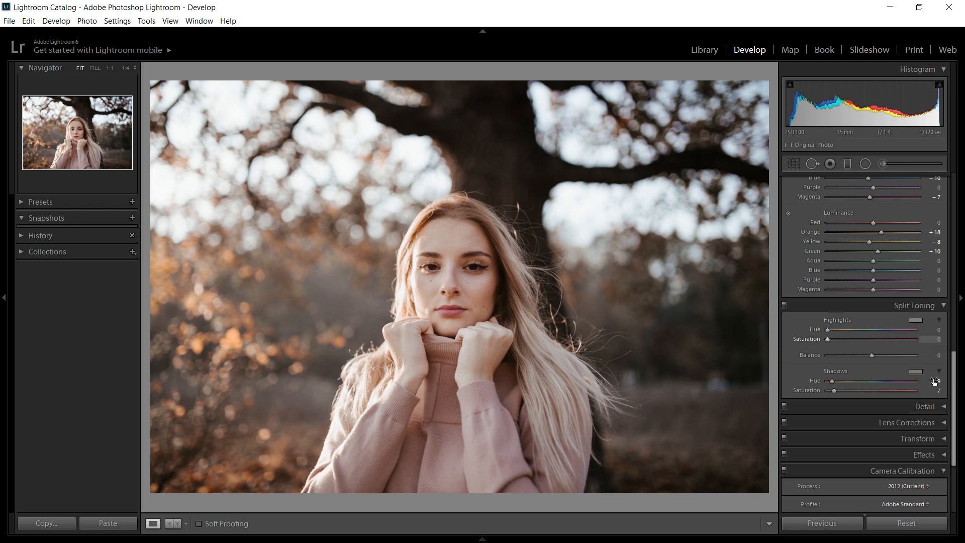
# Add a slight amount of grain to the photo in the Effects settings
pyautogui.scroll(-1, 932, 391)
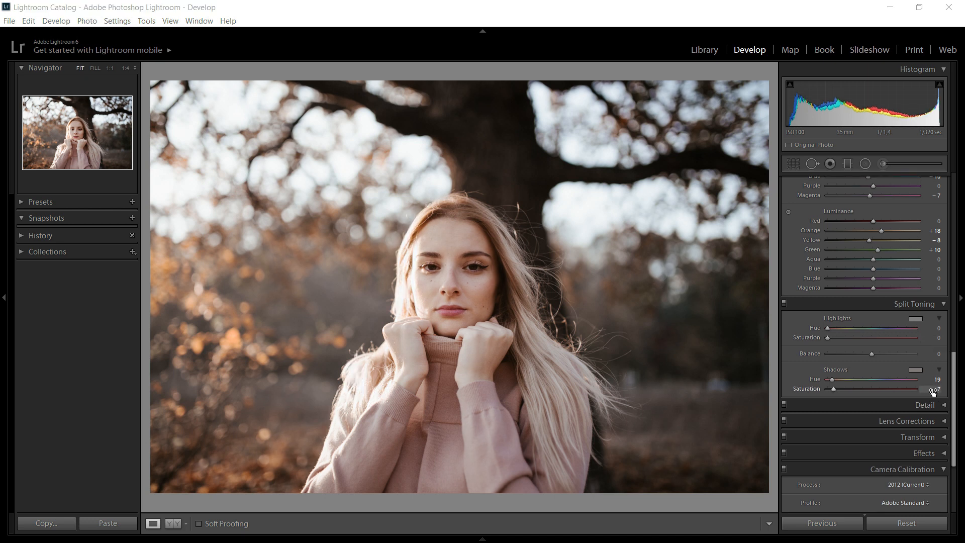
pyautogui.click(943, 453)
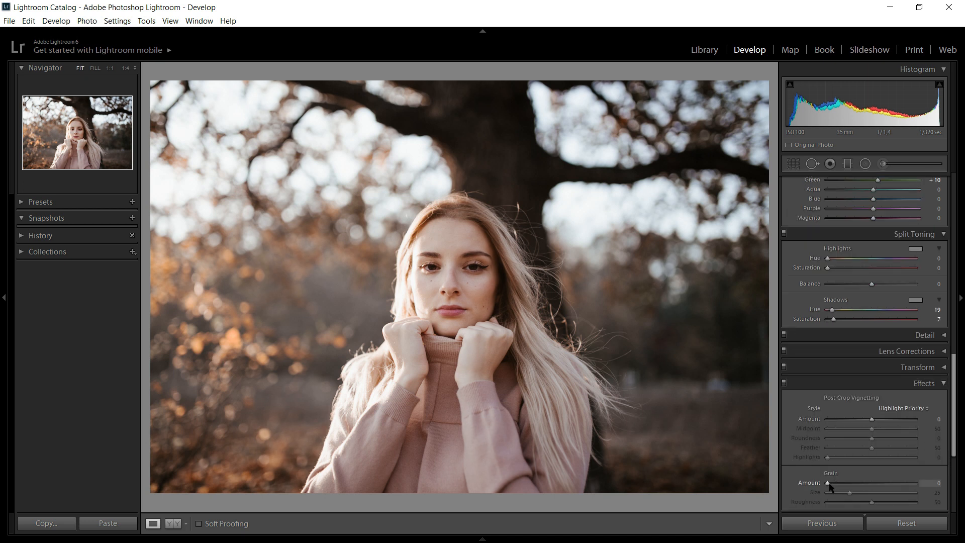
pyautogui.moveTo(828, 483); pyautogui.dragTo(837, 485)
pyautogui.click(943, 384)
# Darken the background along both side edges of the photo with an Adjustment Brush set to Shadows -22
pyautogui.scroll(2, 954, 378)
pyautogui.scroll(10, 954, 377)
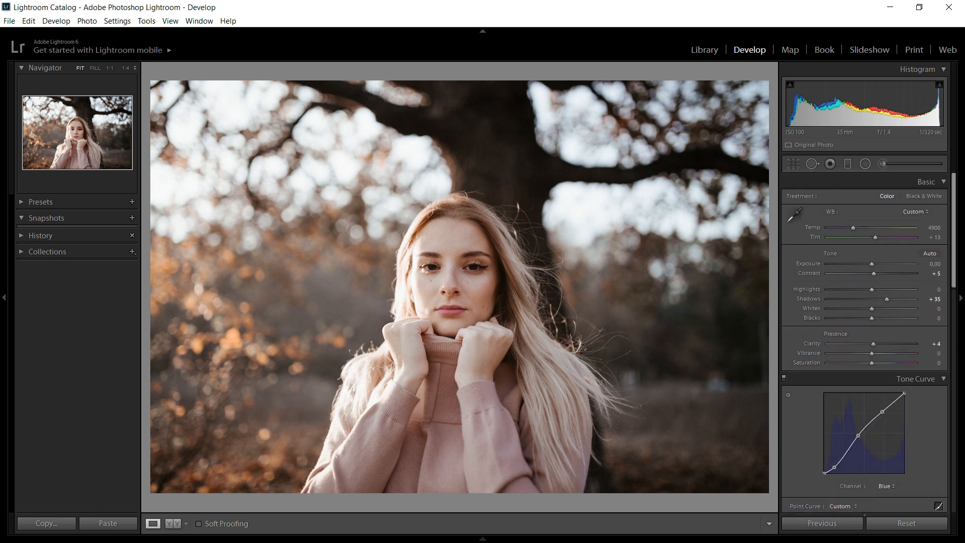
pyautogui.click(883, 164)
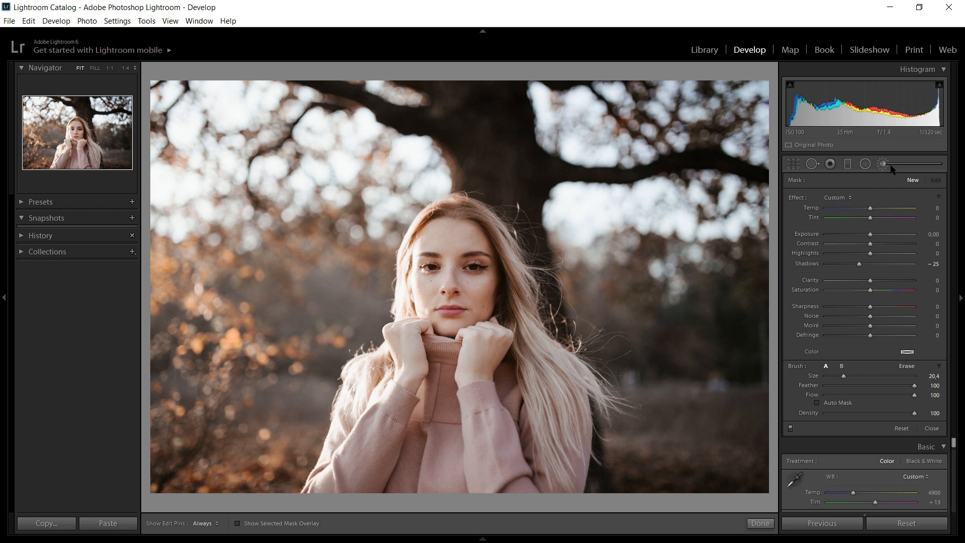
pyautogui.moveTo(858, 263); pyautogui.dragTo(857, 263)
pyautogui.click(721, 90)
pyautogui.moveTo(756, 235)
pyautogui.mouseDown()
pyautogui.moveTo(747, 420)
pyautogui.moveTo(720, 501)
pyautogui.moveTo(695, 521)
pyautogui.mouseUp()
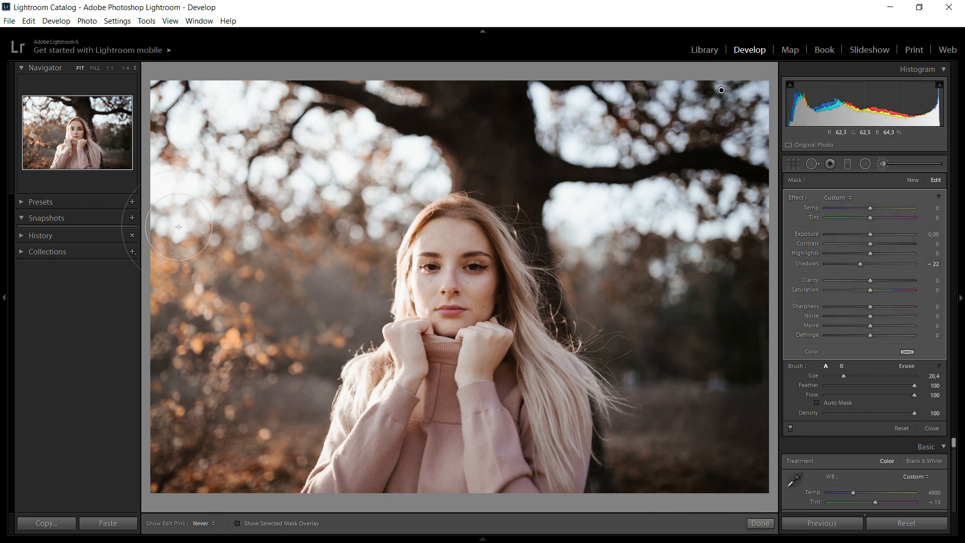
pyautogui.moveTo(164, 384)
pyautogui.mouseDown()
pyautogui.moveTo(166, 224)
pyautogui.moveTo(208, 81)
pyautogui.moveTo(225, 66)
pyautogui.moveTo(180, 189)
pyautogui.mouseUp()
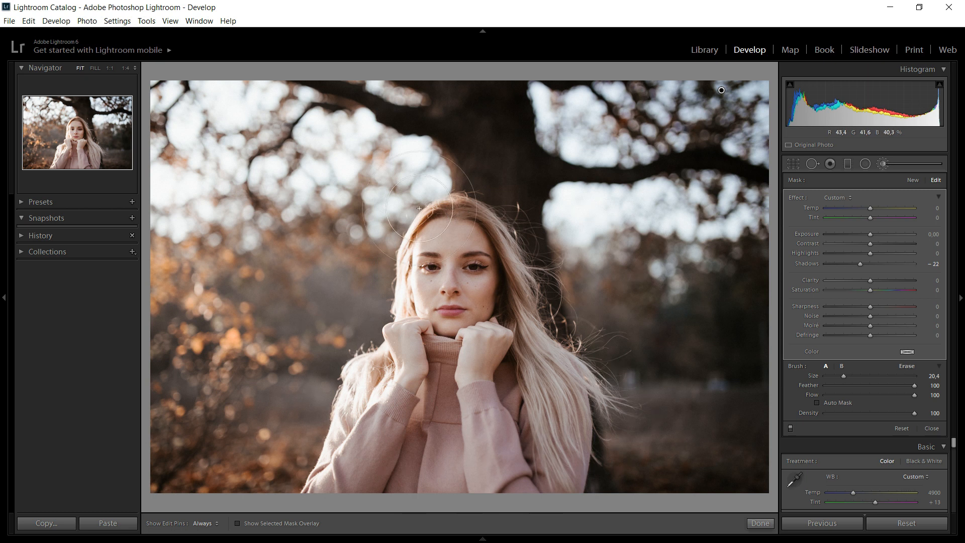
pyautogui.click(931, 429)
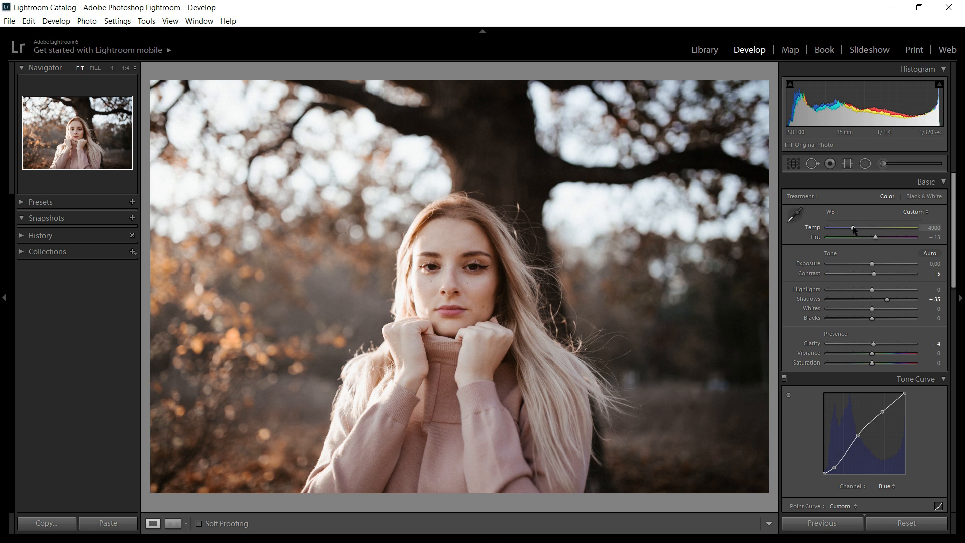
# Try cooler and warmer white balance temperatures and settle on 4686
pyautogui.moveTo(853, 229); pyautogui.dragTo(848, 227)
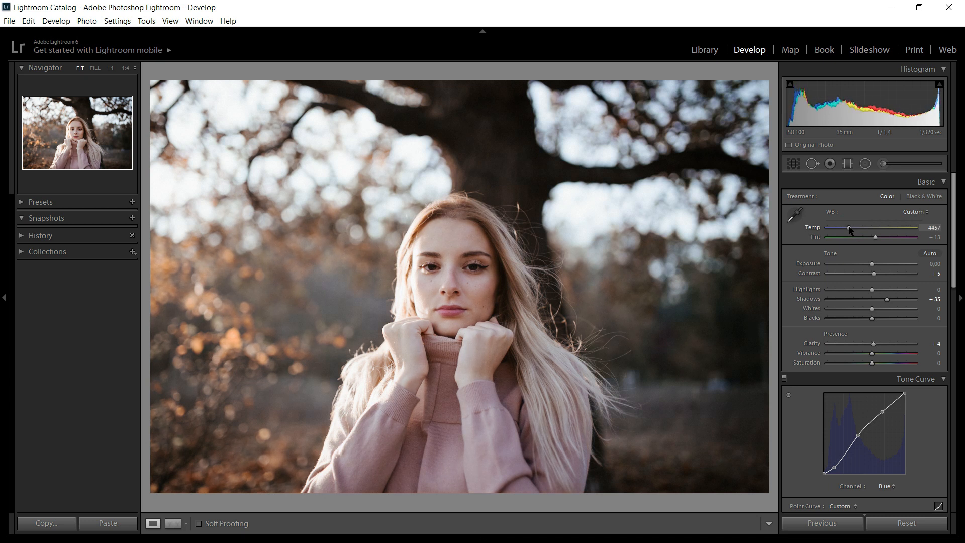
pyautogui.moveTo(849, 229); pyautogui.dragTo(857, 231)
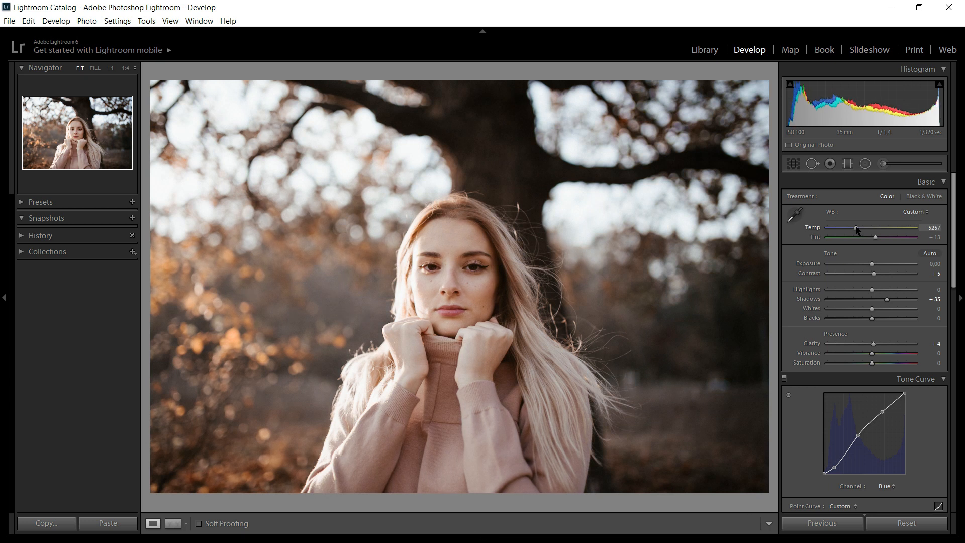
pyautogui.moveTo(857, 230); pyautogui.dragTo(853, 229)
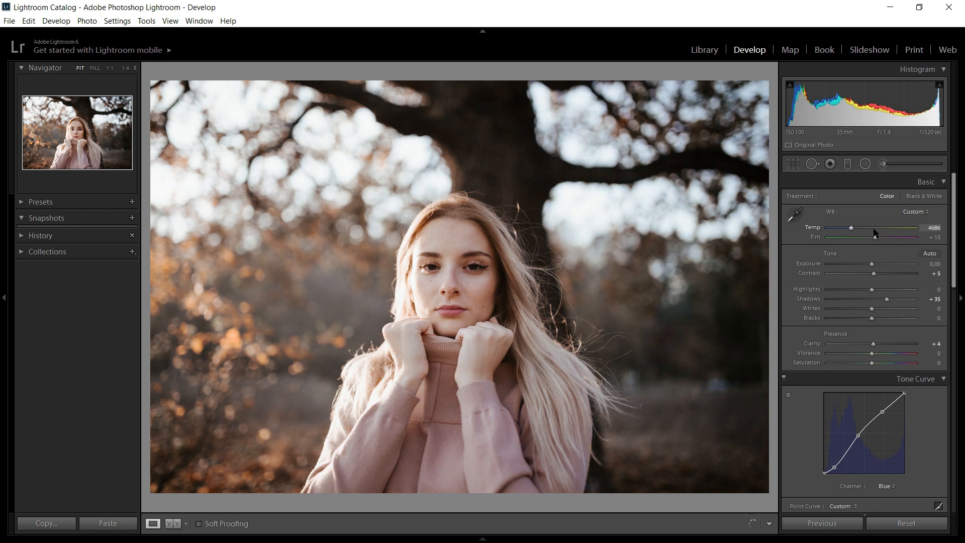
# Collapse the Tone Curve, HSL and Split Toning settings
pyautogui.click(943, 378)
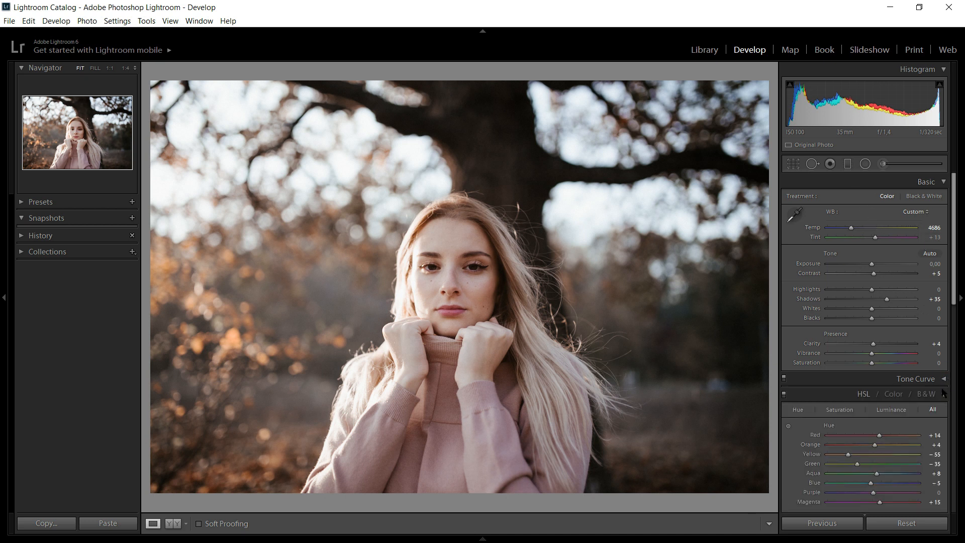
pyautogui.click(943, 393)
pyautogui.click(944, 410)
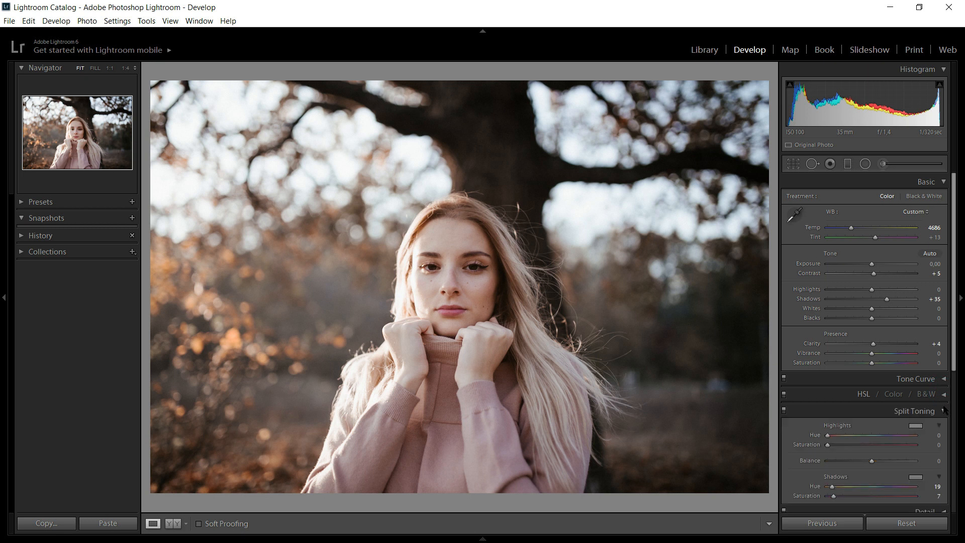
pyautogui.click(944, 410)
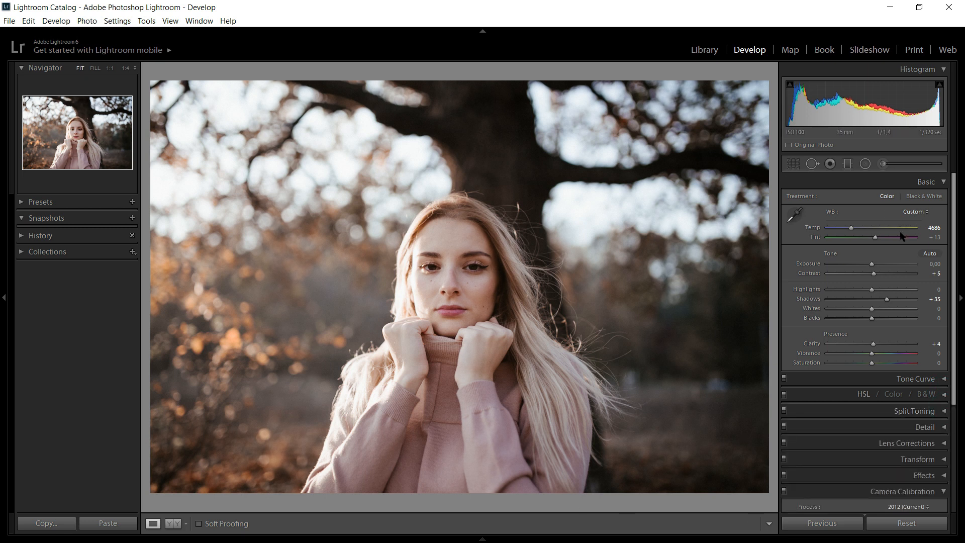
# Compare the photo before and after editing in the side-by-side, stacked and split layouts, and return to the single-image view
pyautogui.click(173, 523)
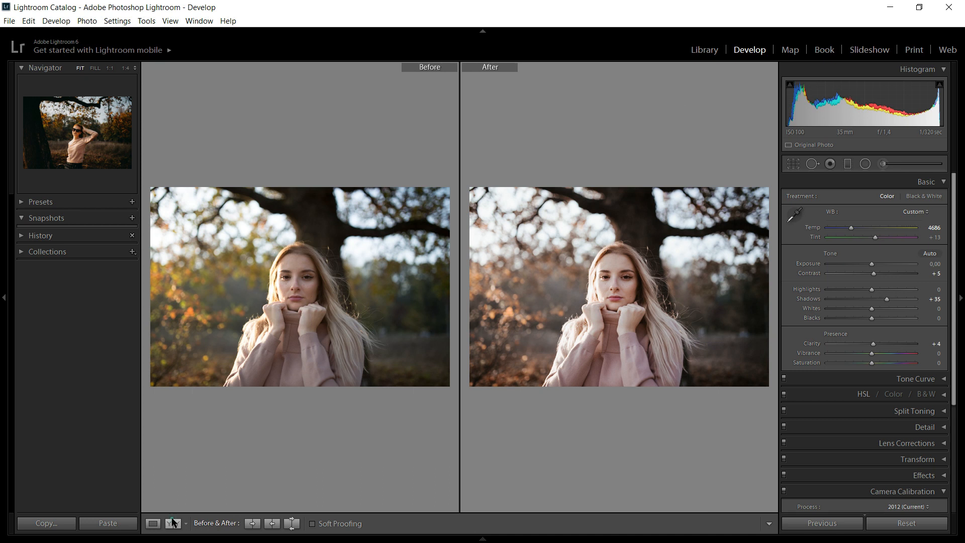
pyautogui.click(173, 523)
pyautogui.click(173, 523)
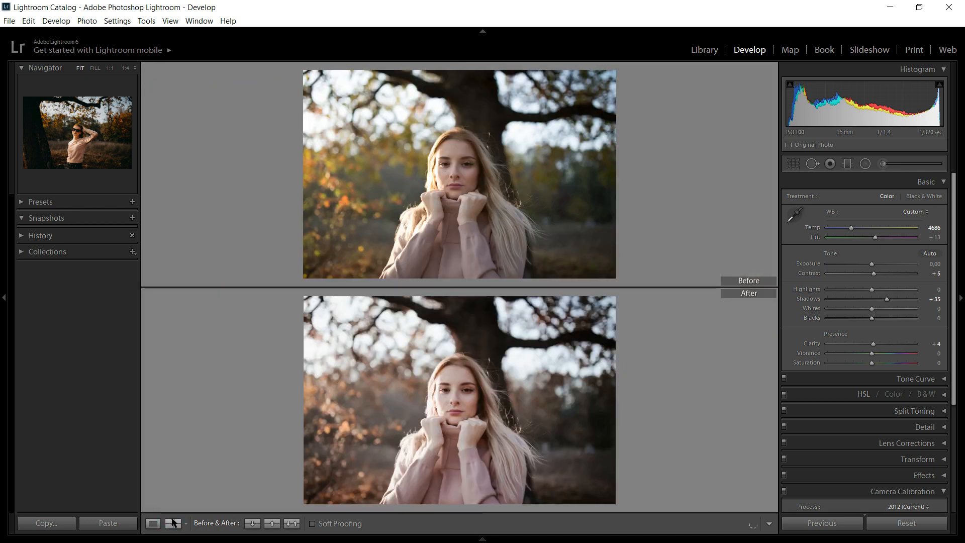
pyautogui.click(173, 523)
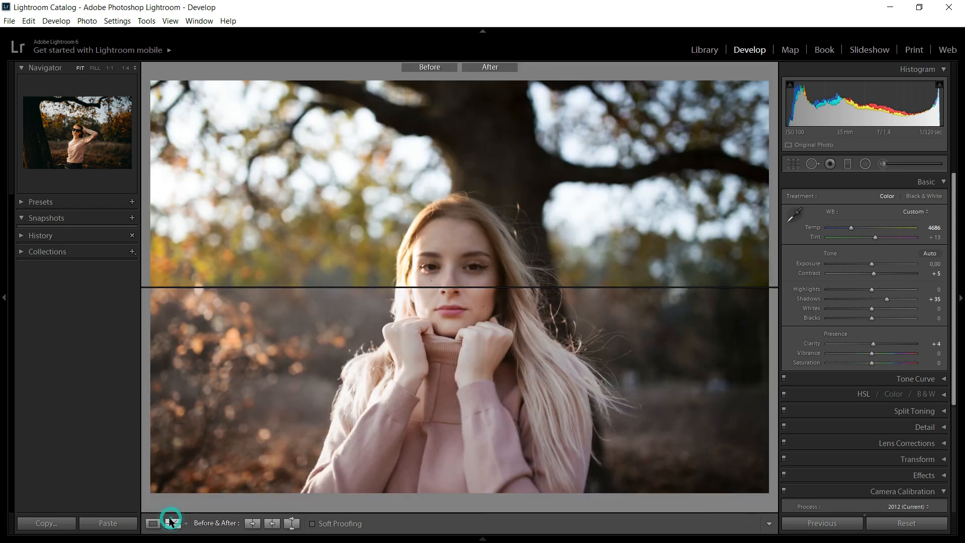
pyautogui.click(171, 522)
pyautogui.click(153, 523)
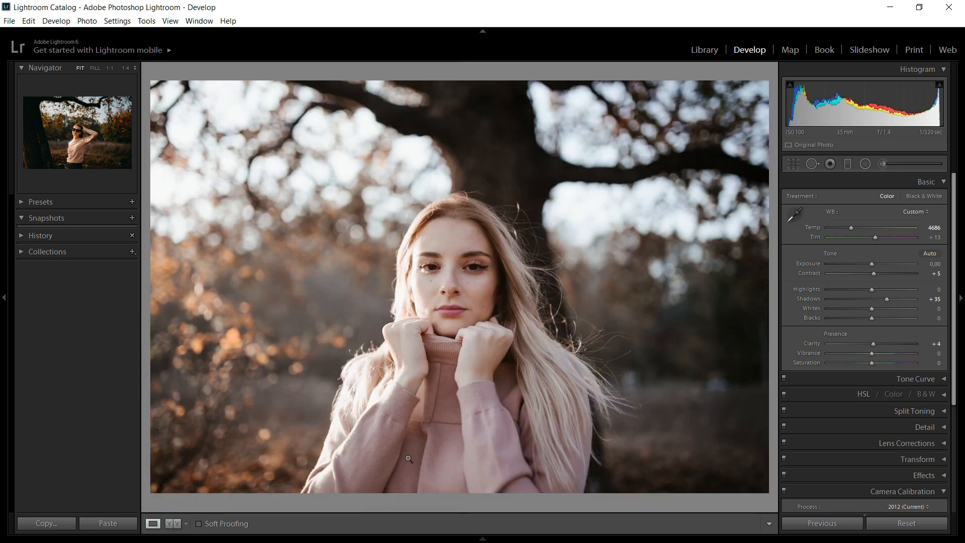